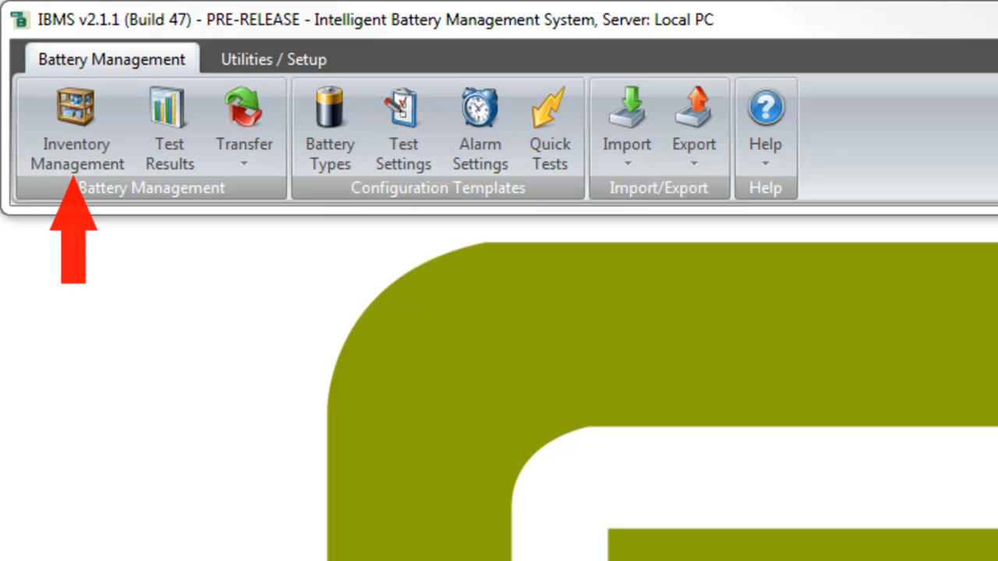
Step: Open the test settings of String - 01 under Santa Clara in the inventory for editing
left_click(43, 108)
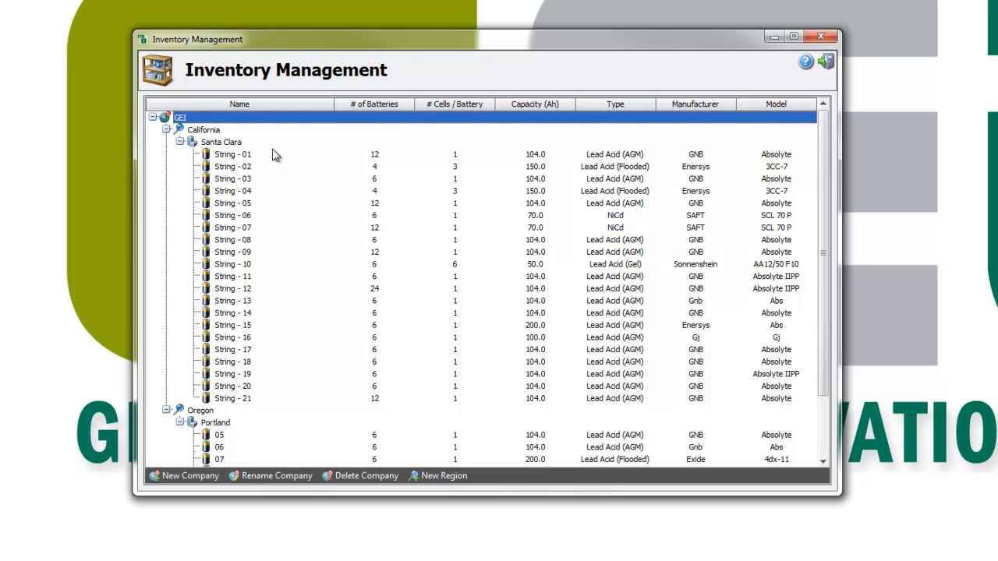
double_click(242, 155)
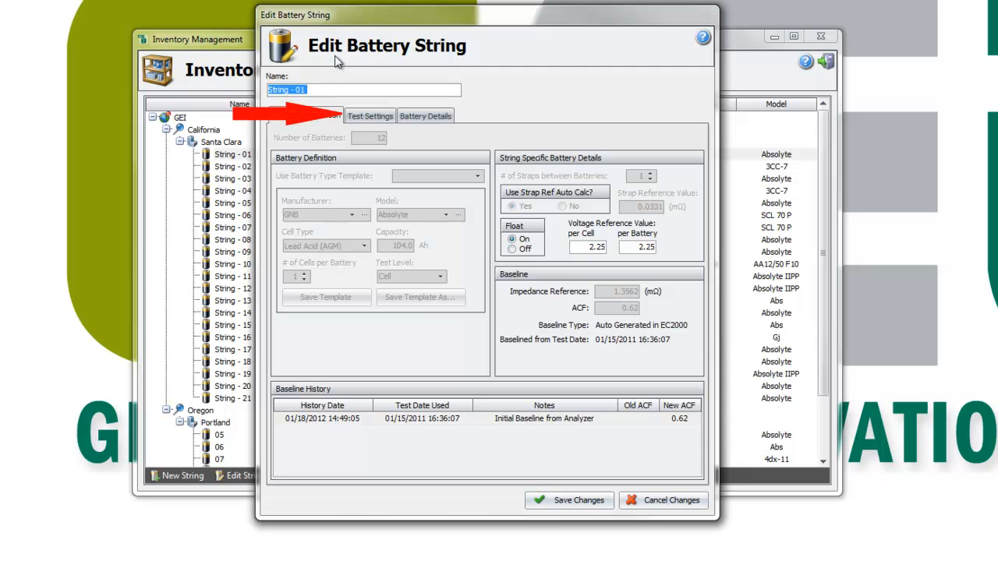
left_click(361, 117)
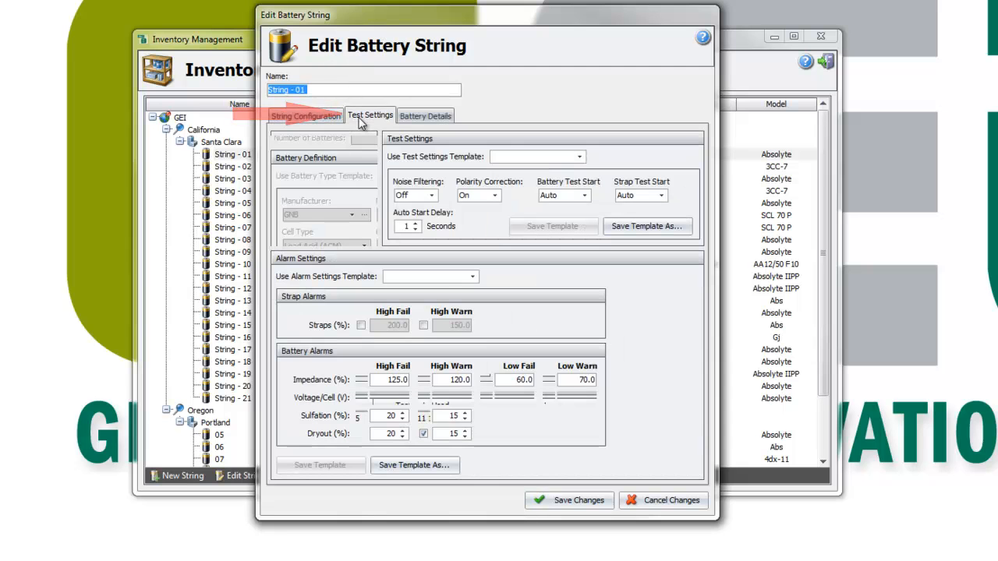
Step: Toggle the strap and impedance High Fail alarms, and set the battery impedance High Fail limit to 130%
left_click(361, 326)
left_click(361, 325)
left_click(361, 379)
left_click(361, 380)
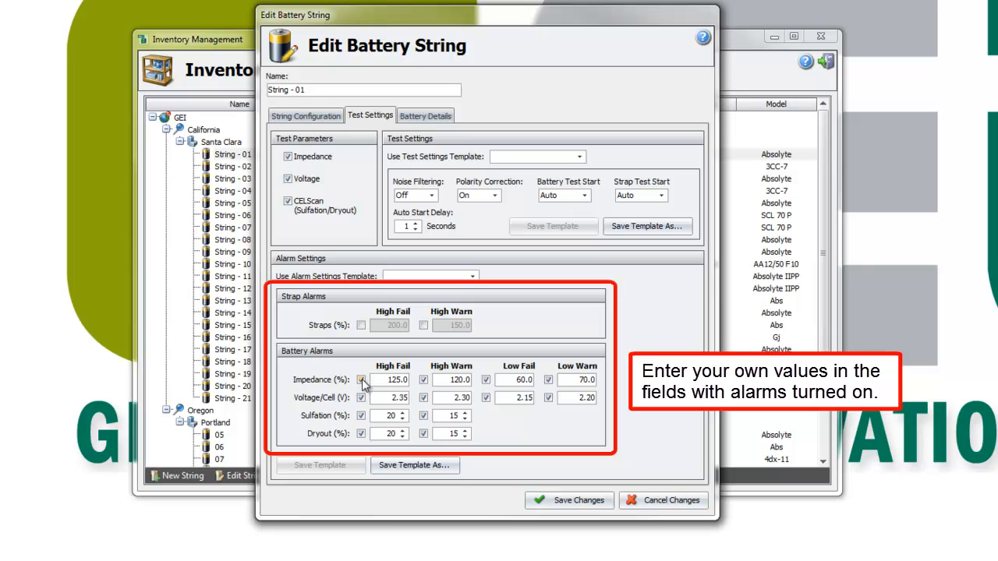
key("Tab")
type("130")
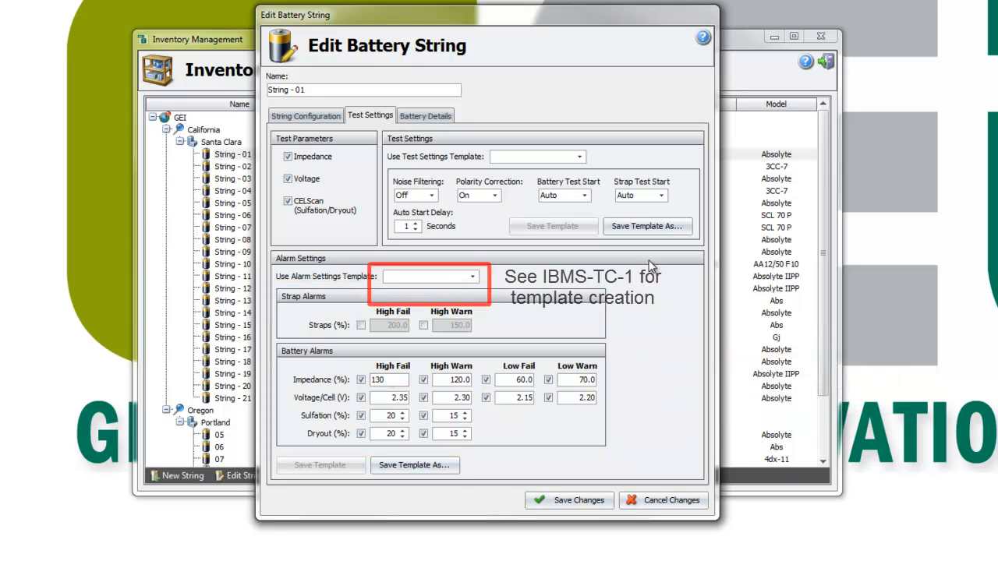
Step: Apply the Off Float alarm settings template to String - 01 and save the changes
left_click(472, 276)
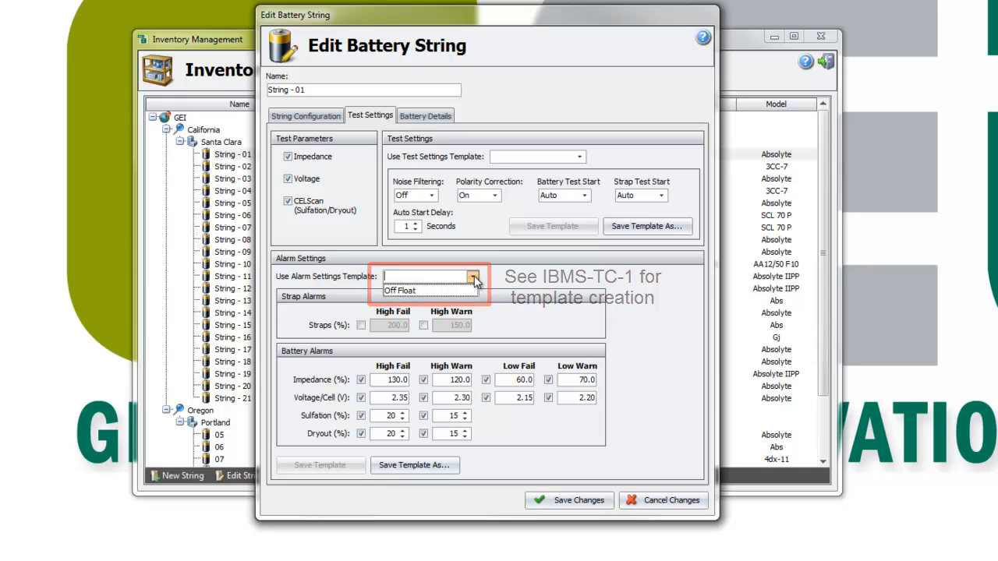
left_click(397, 288)
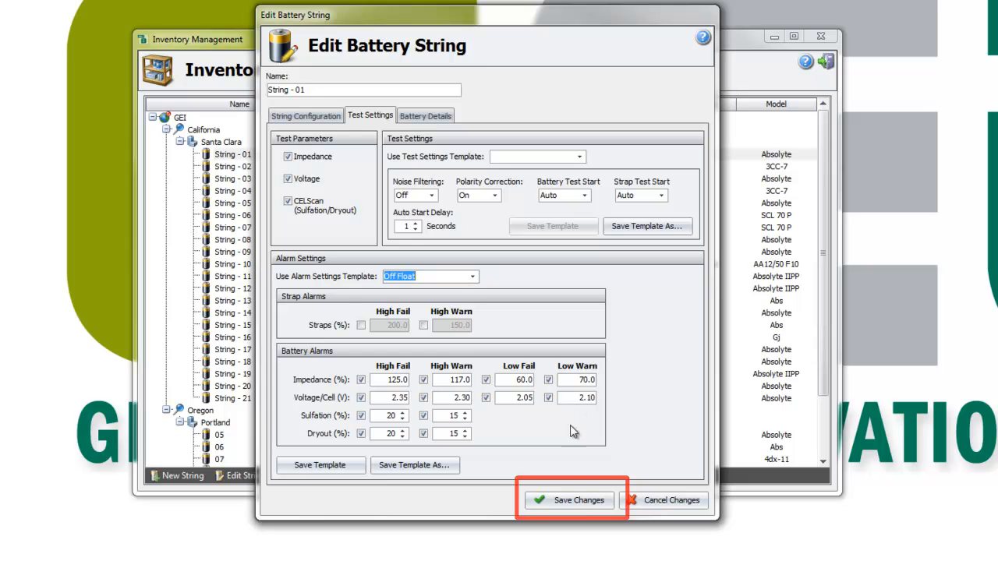
left_click(571, 500)
left_click(596, 336)
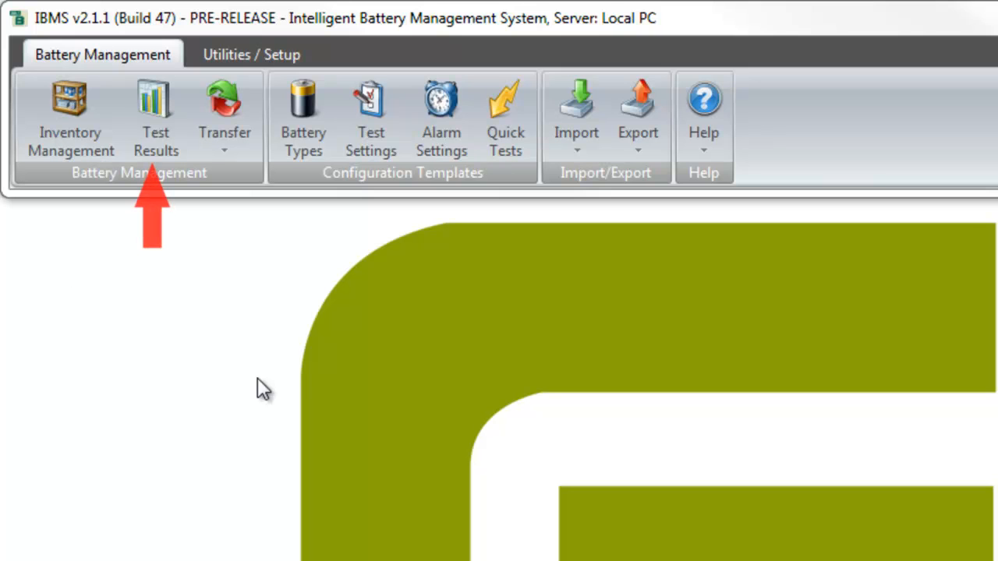
Step: Open the string report of String - 01's test result dated 09/11/2011 16:39:14
left_click(155, 123)
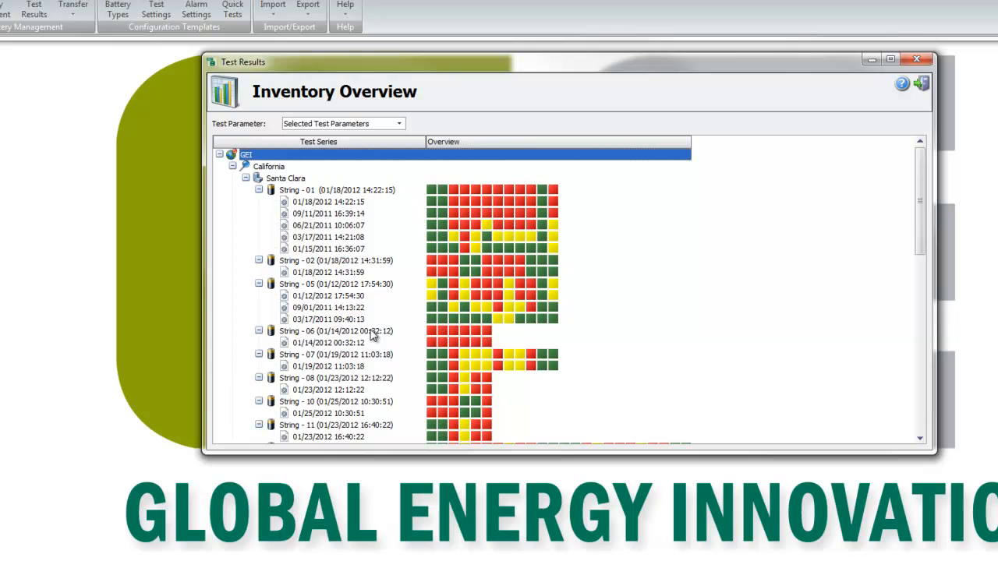
double_click(382, 213)
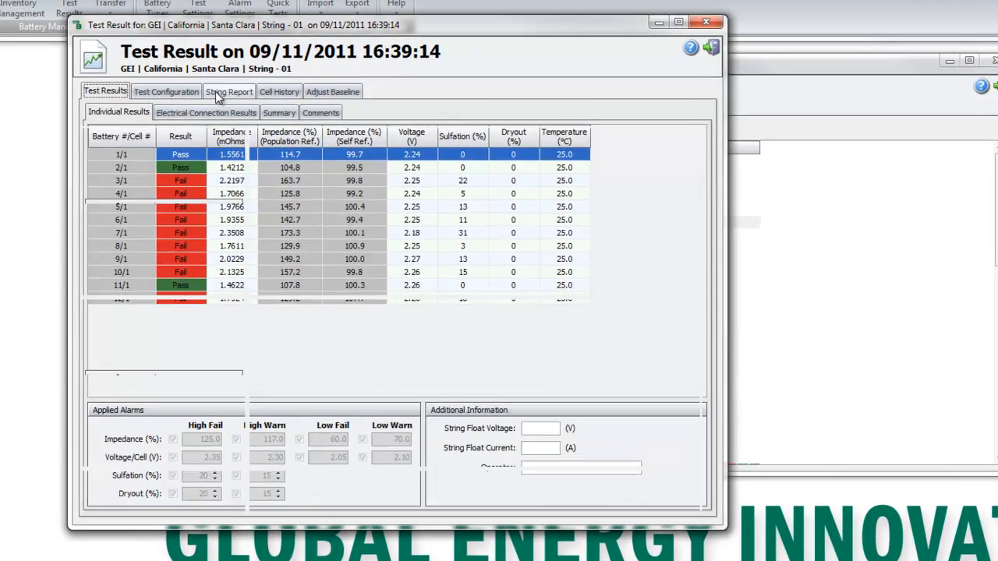
left_click(173, 88)
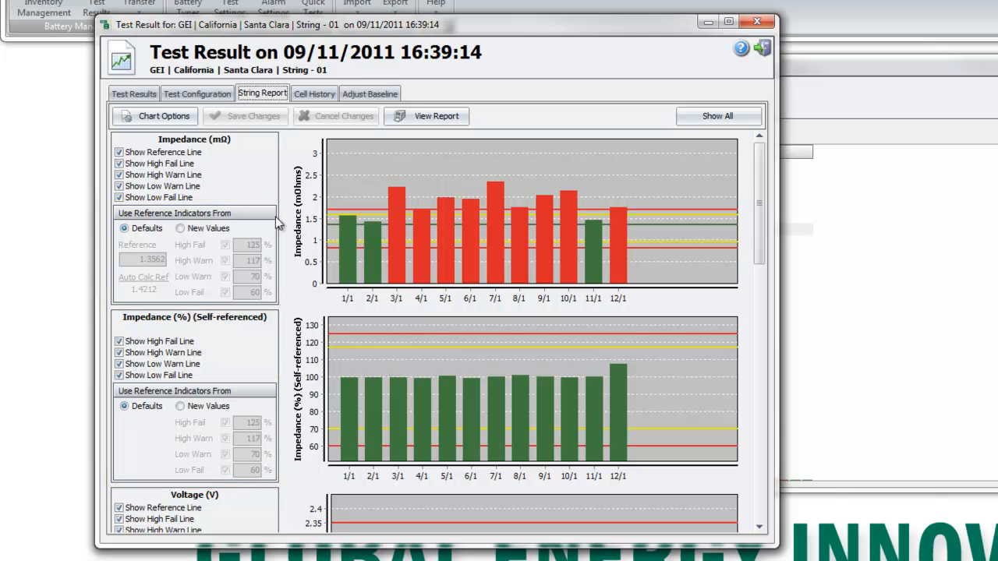
Step: Switch the impedance (mΩ) reference indicators to new values, try its High Fail alarm off and on, and set High Fail to 130%
left_click(180, 229)
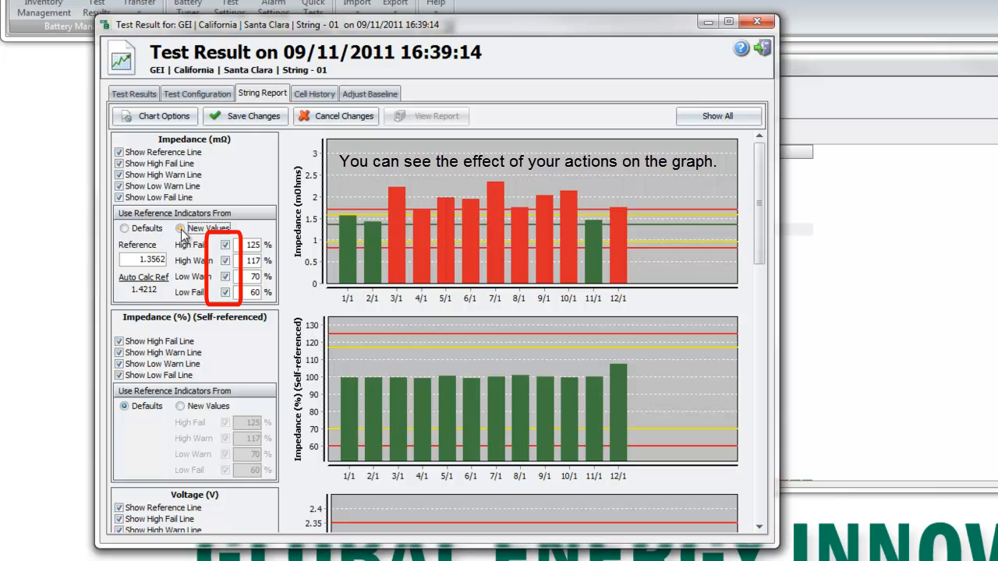
left_click(225, 245)
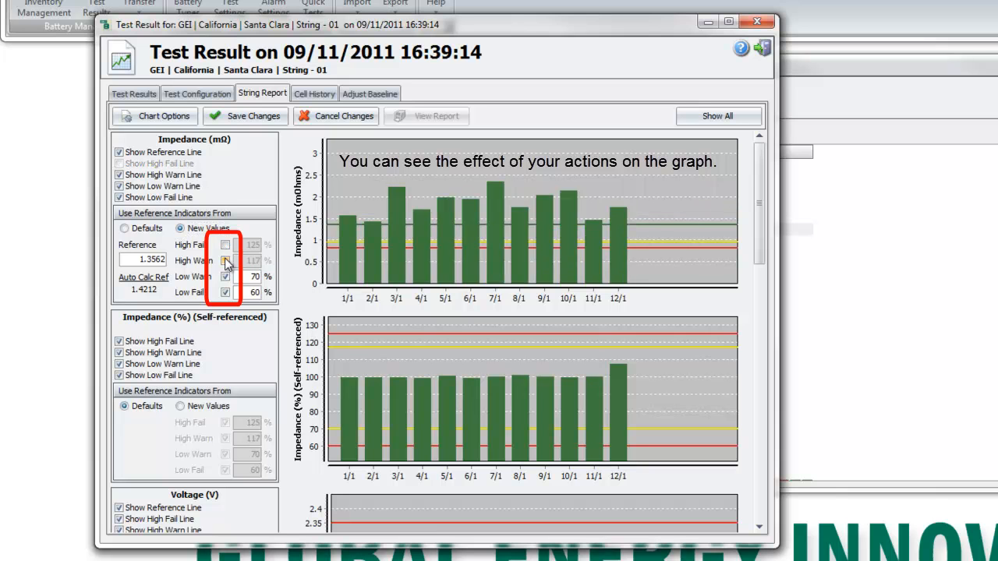
left_click(225, 245)
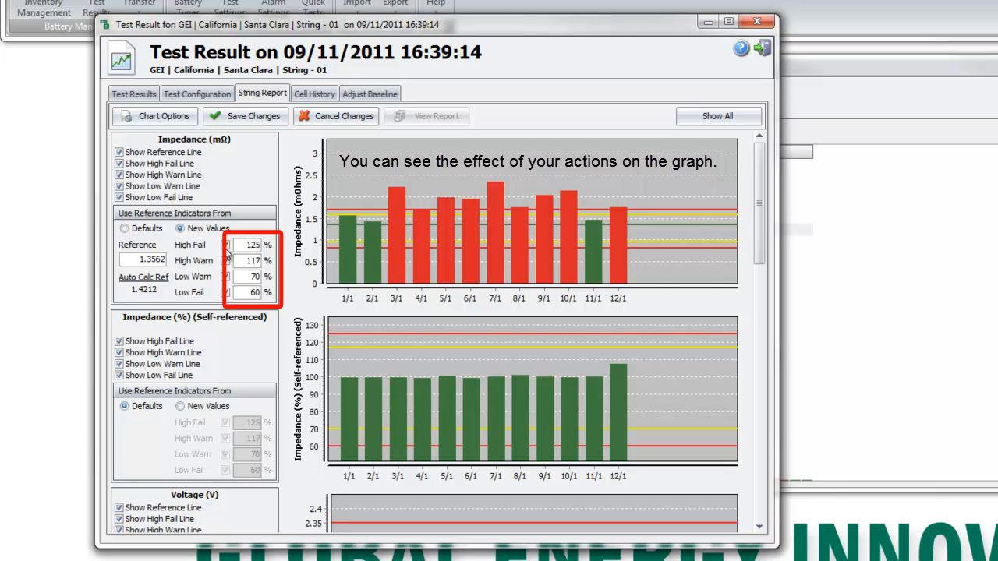
double_click(242, 245)
type("130")
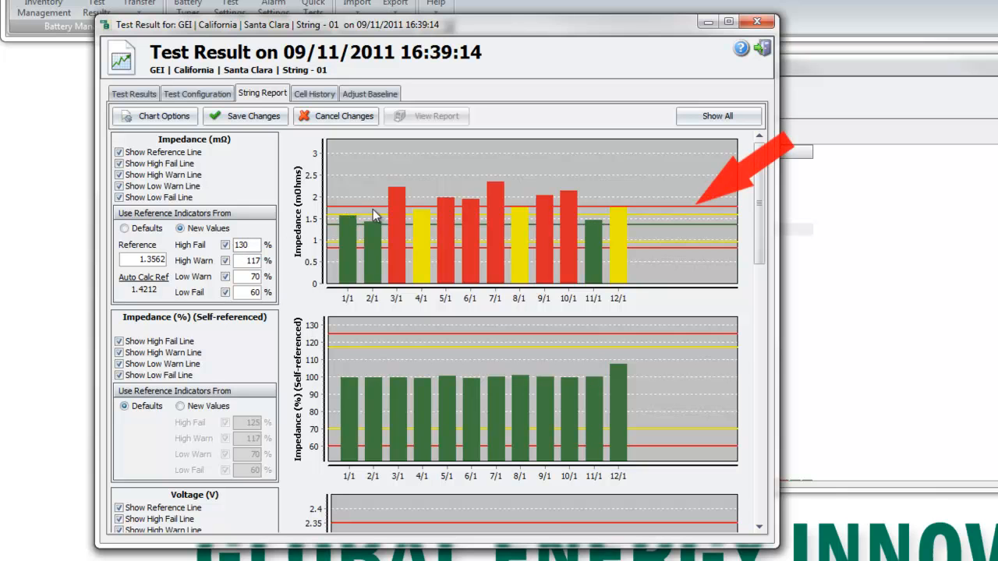
Step: Raise the impedance chart's High Fail line to 142.1% and Low Warn line to 75.5%, and save the alarm values
mouse_move(373, 209)
left_mouse_down()
mouse_move(371, 192)
mouse_move(363, 196)
mouse_move(373, 199)
left_mouse_up()
left_click_drag(646, 241, 647, 239)
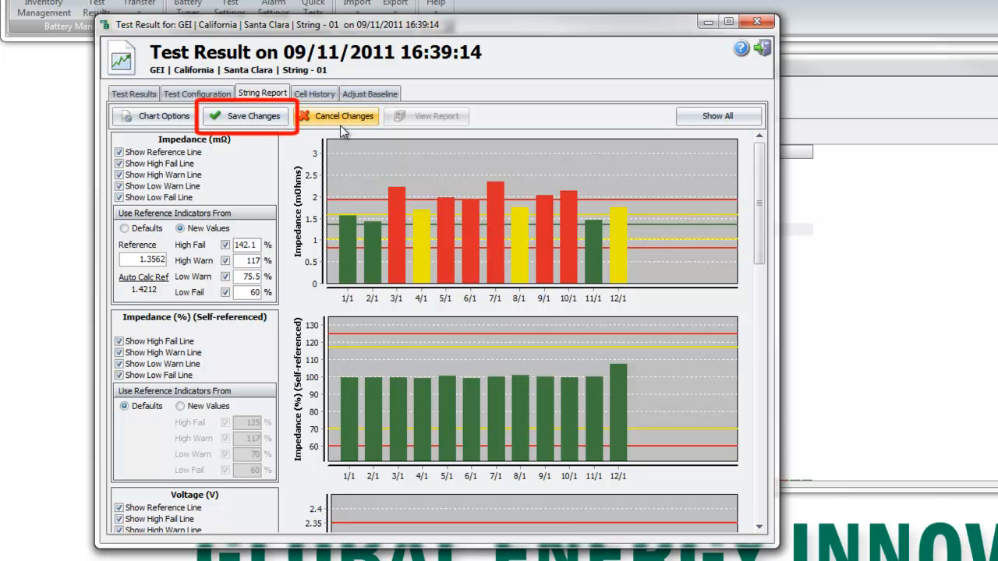
left_click(244, 116)
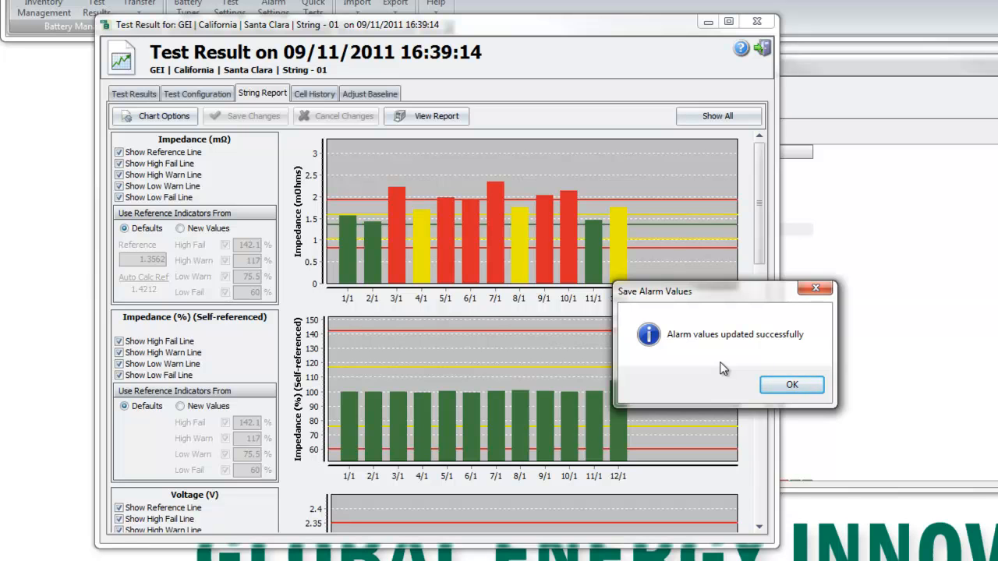
left_click(792, 384)
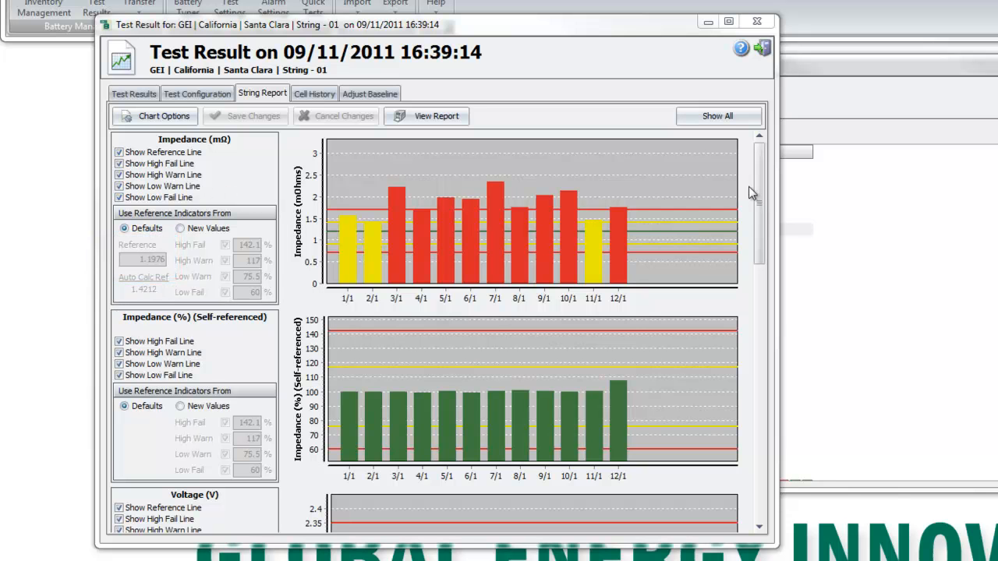
Step: Switch the impedance (mΩ) reference indicators to new values again and set the reference to 1.4 mΩ
scroll(761, 209, "down", 2)
scroll(762, 209, "down", 4)
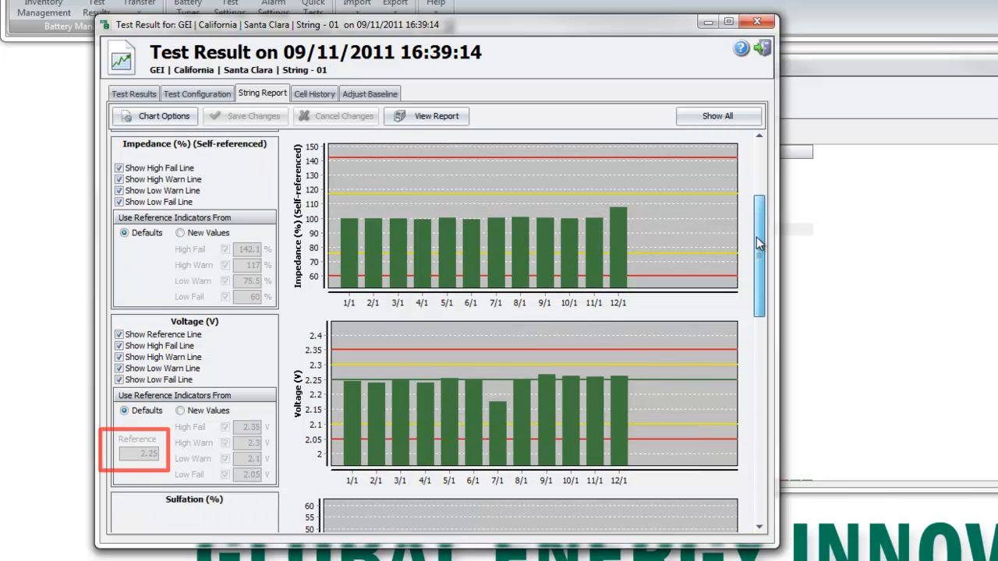
left_click_drag(754, 261, 758, 191)
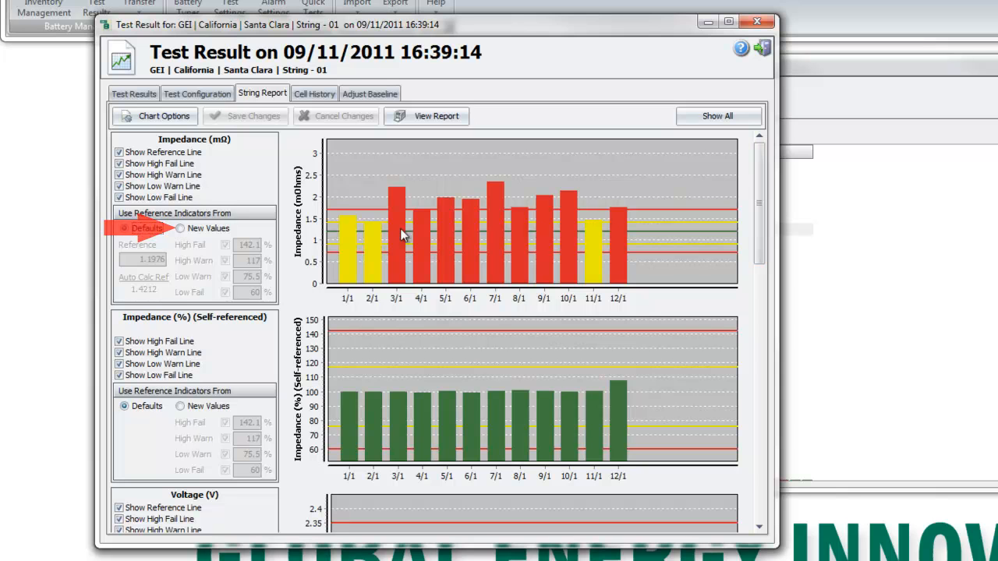
left_click(180, 228)
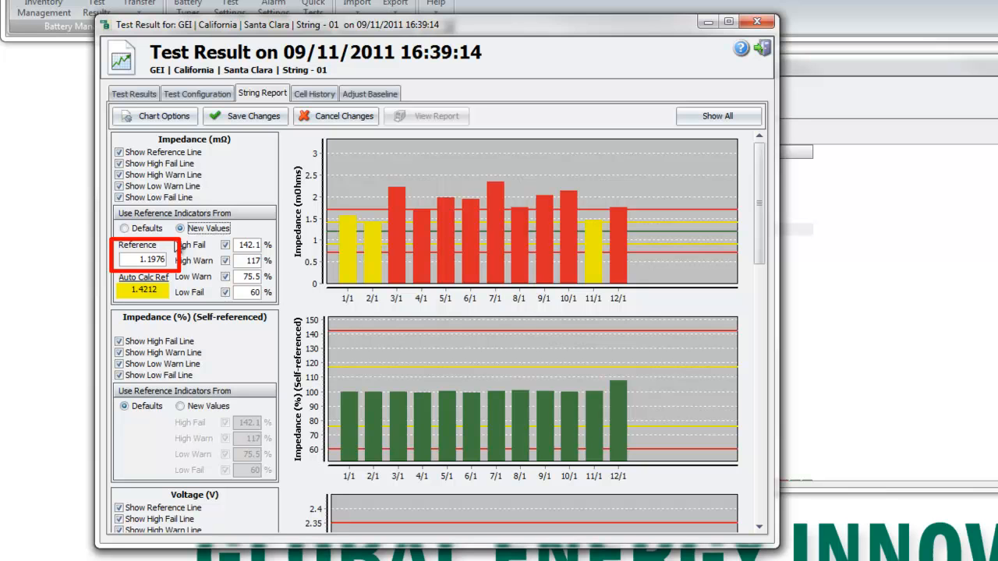
double_click(131, 261)
type("2")
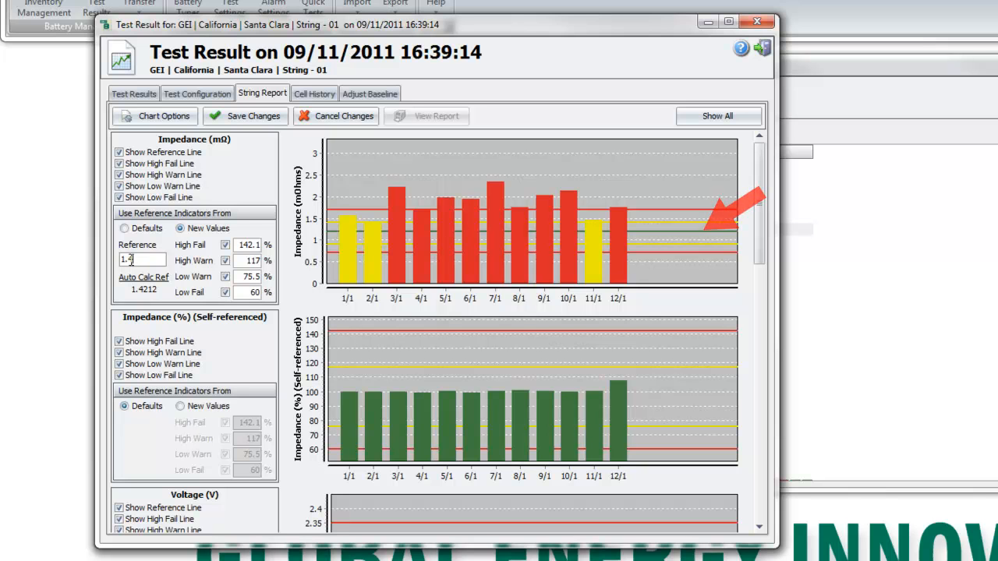
key("BackSpace")
type("4")
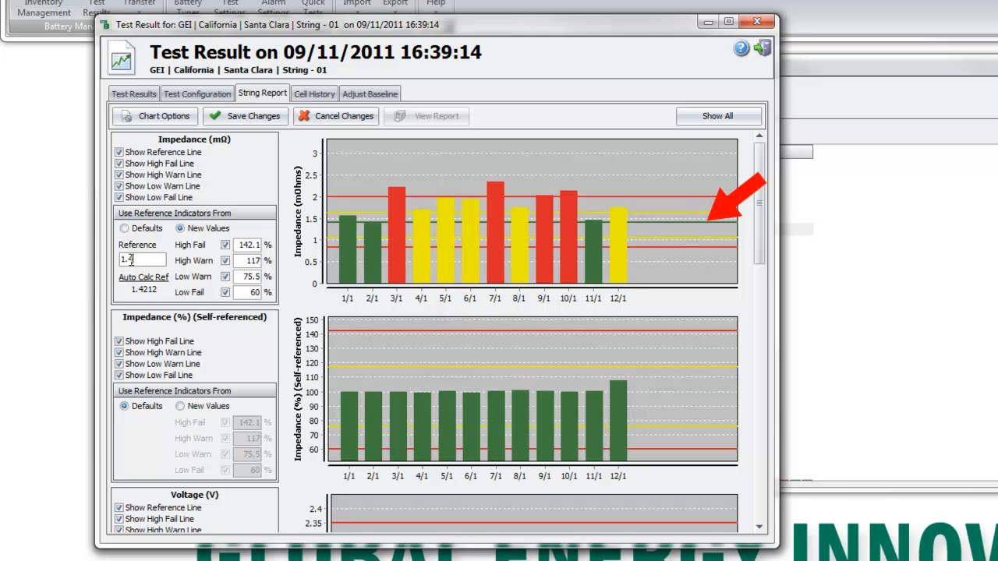
Step: Lower the impedance chart's reference line to 1.3885 mΩ and save the alarm values
left_click_drag(574, 225, 675, 223)
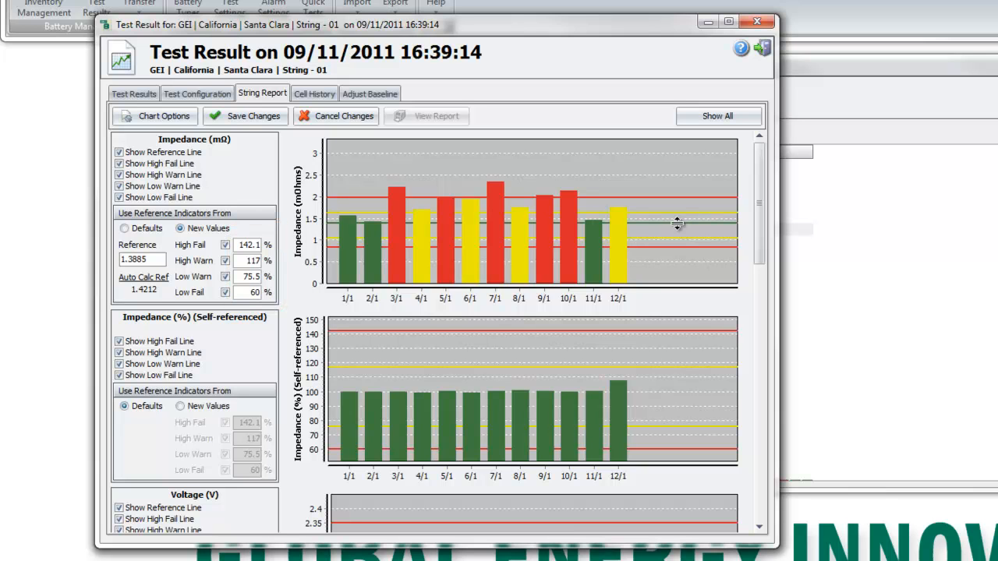
left_click_drag(753, 204, 746, 269)
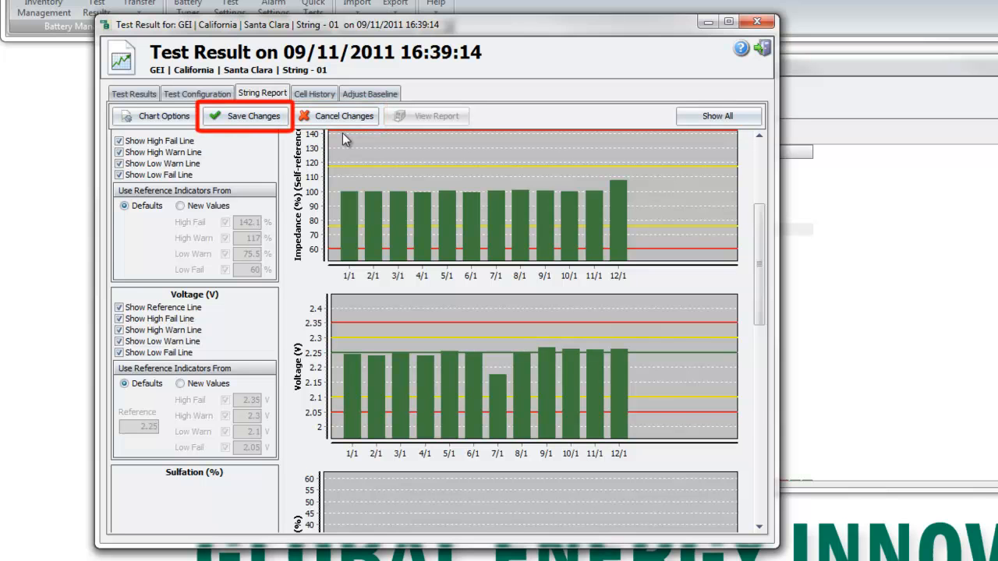
left_click(254, 117)
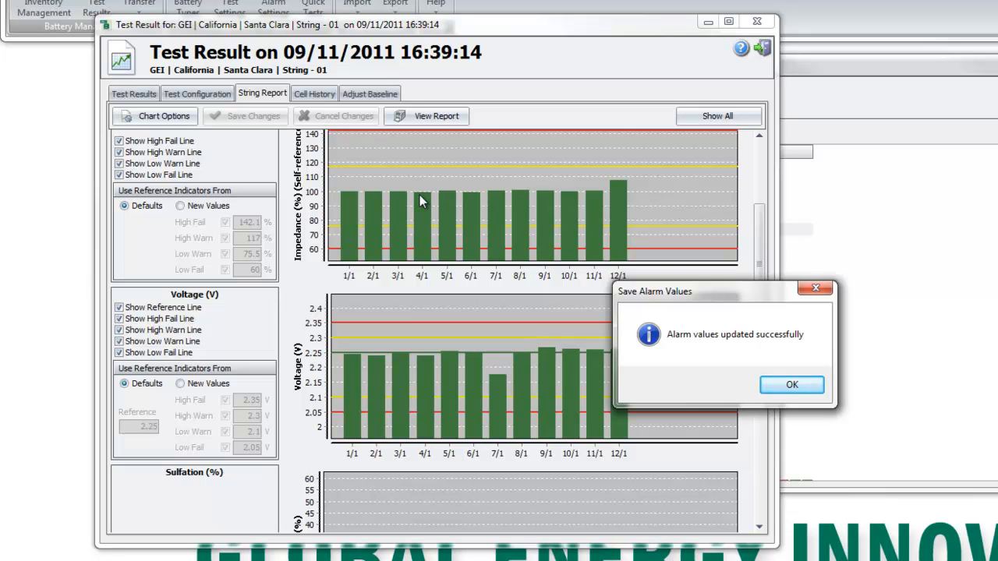
left_click(791, 385)
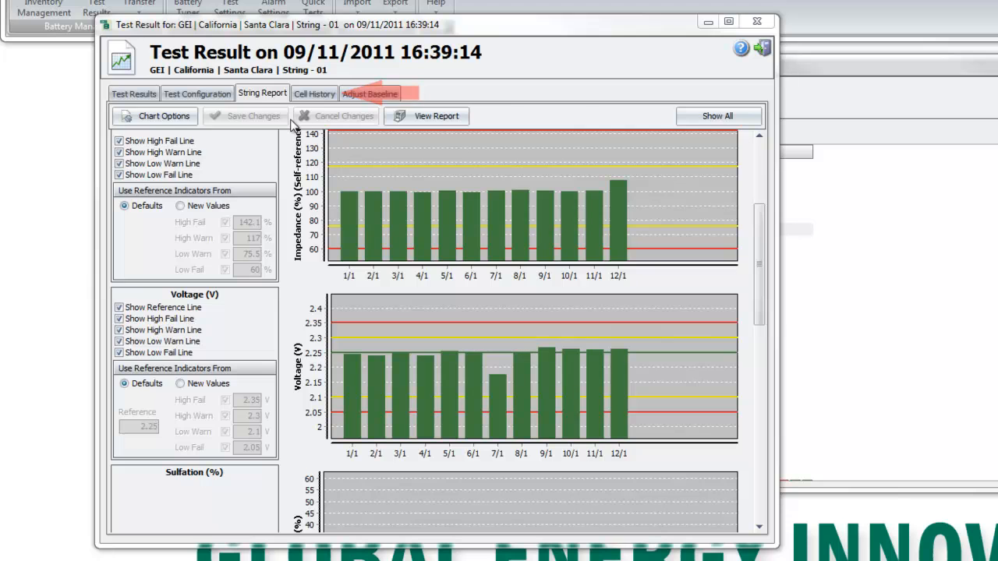
Step: Review the test result's cell history and test configuration, and close the test results
left_click(316, 94)
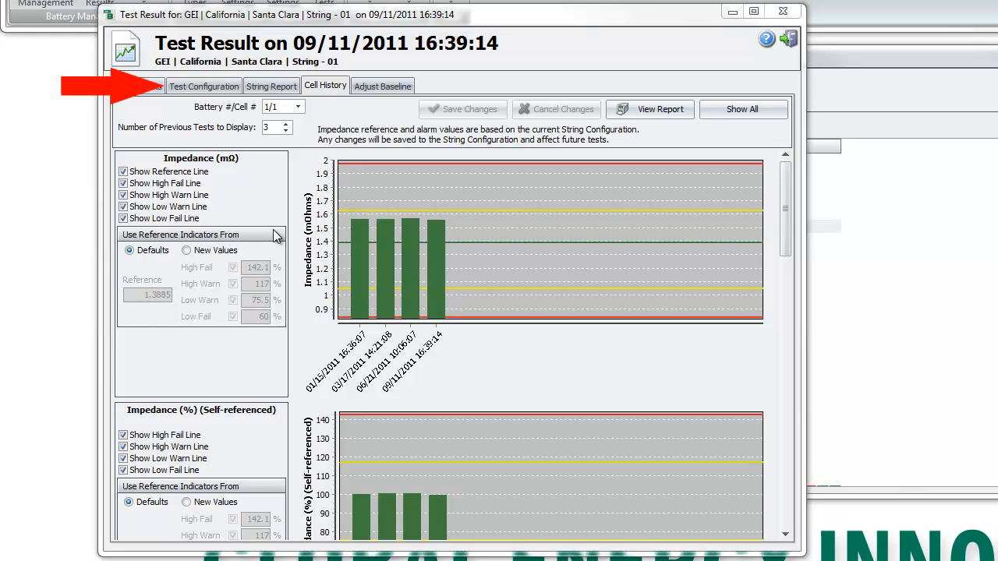
left_click(219, 88)
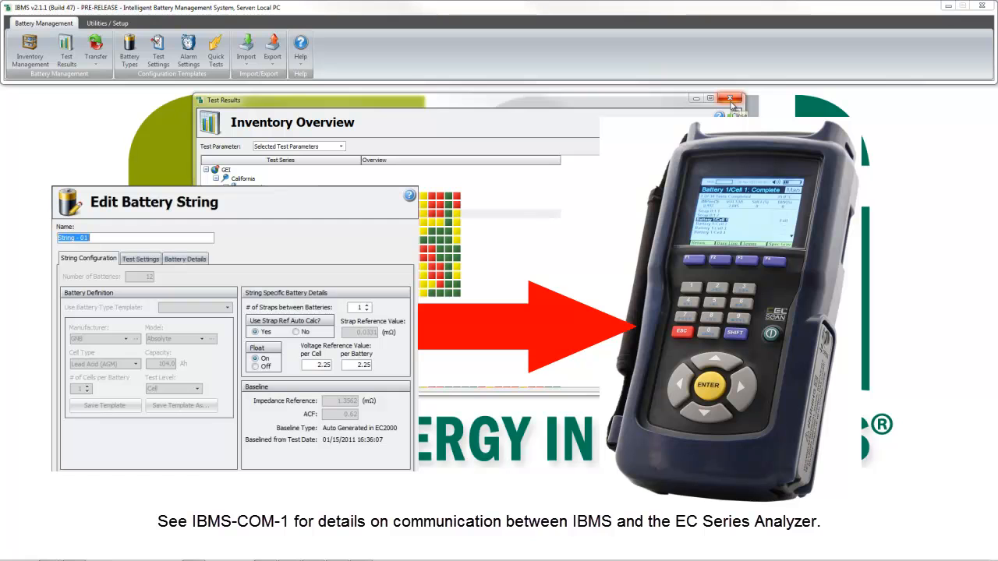
left_click(731, 101)
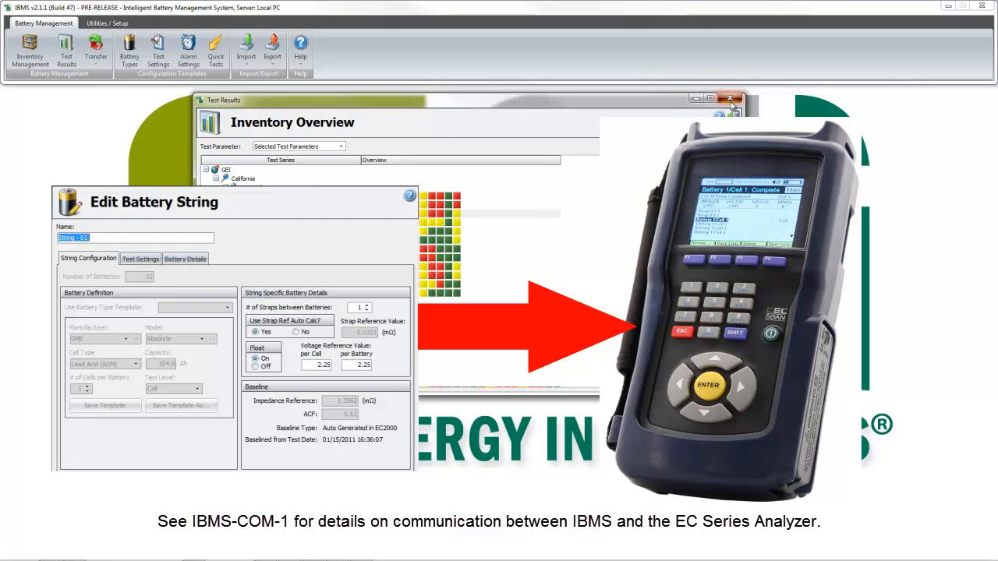